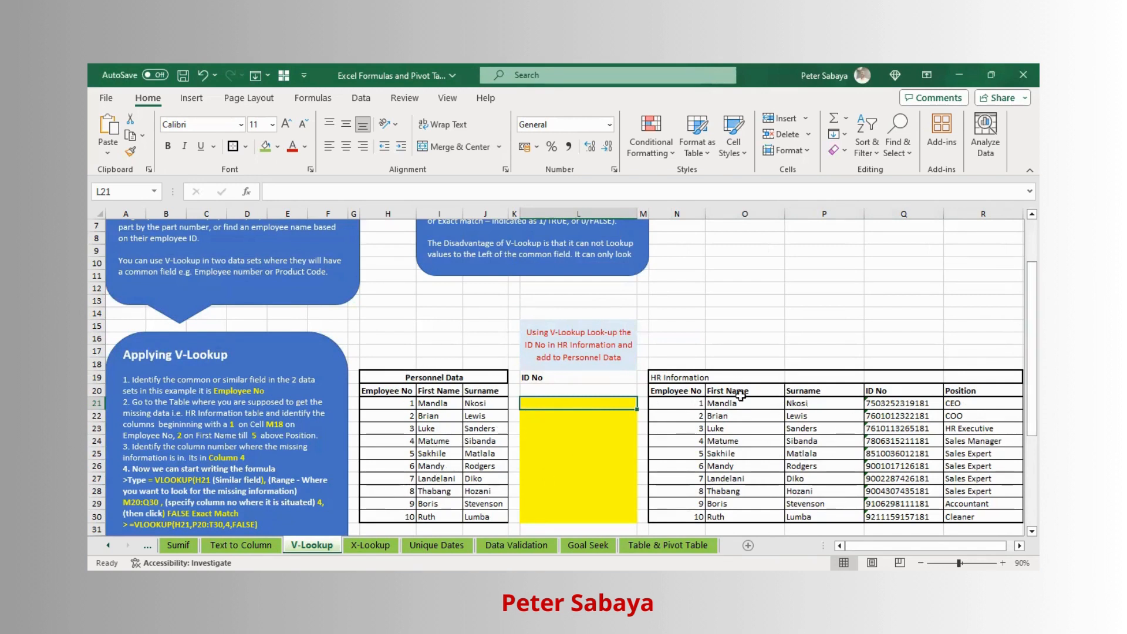
Compare the Personnel Data and HR Information tables to identify their common Employee No field and the missing ID No data.
click(717, 381)
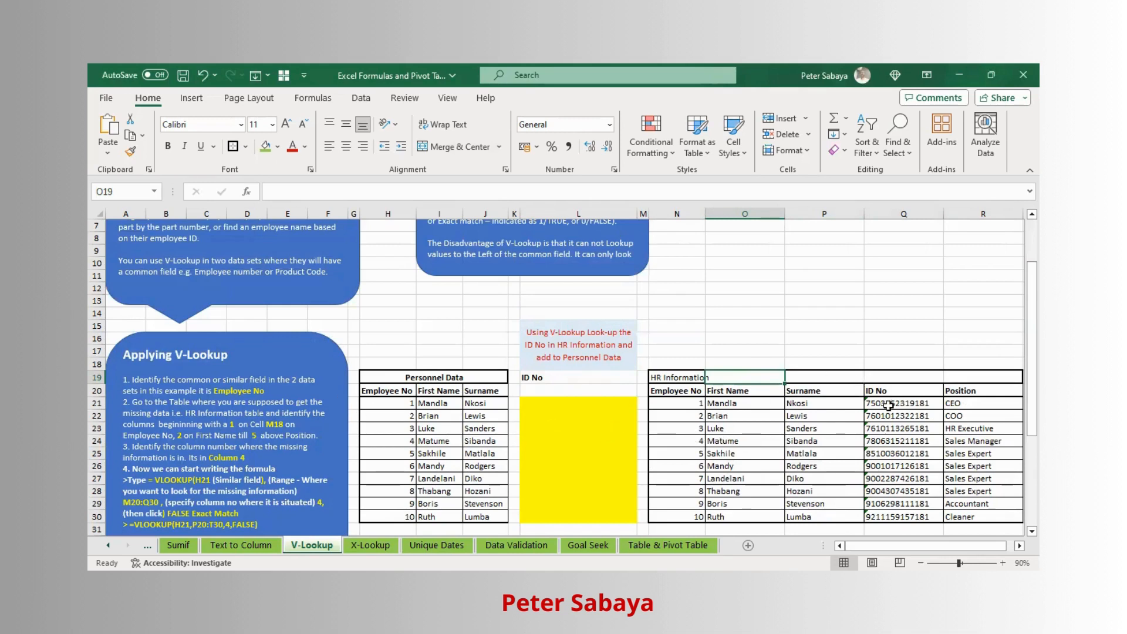
click(420, 372)
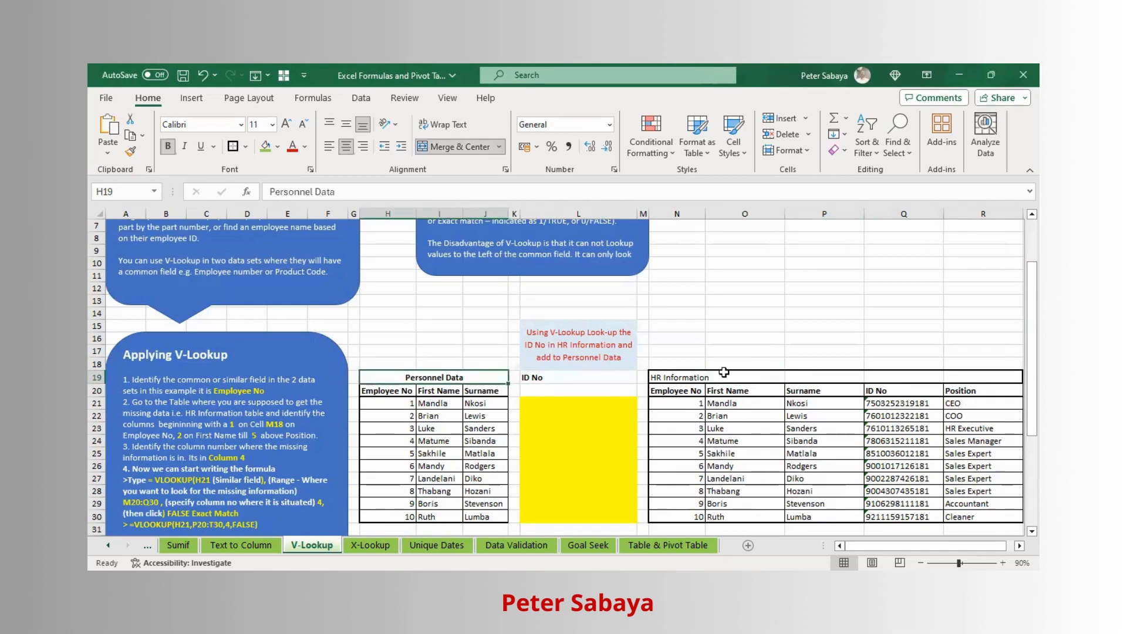
click(705, 379)
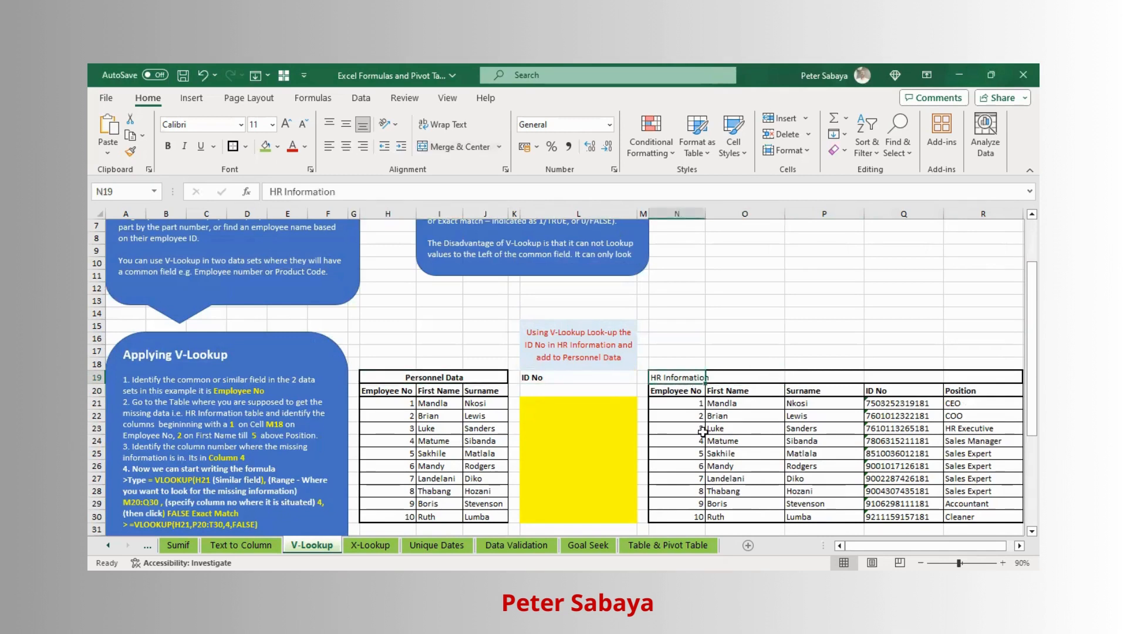
click(399, 403)
key(Up)
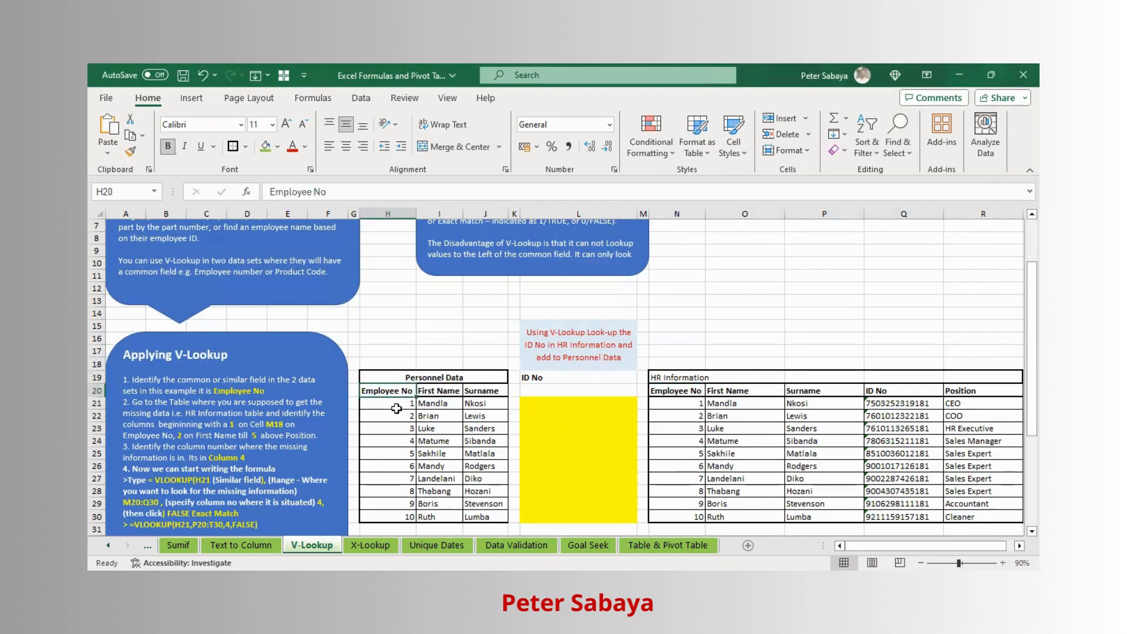
click(686, 393)
click(690, 404)
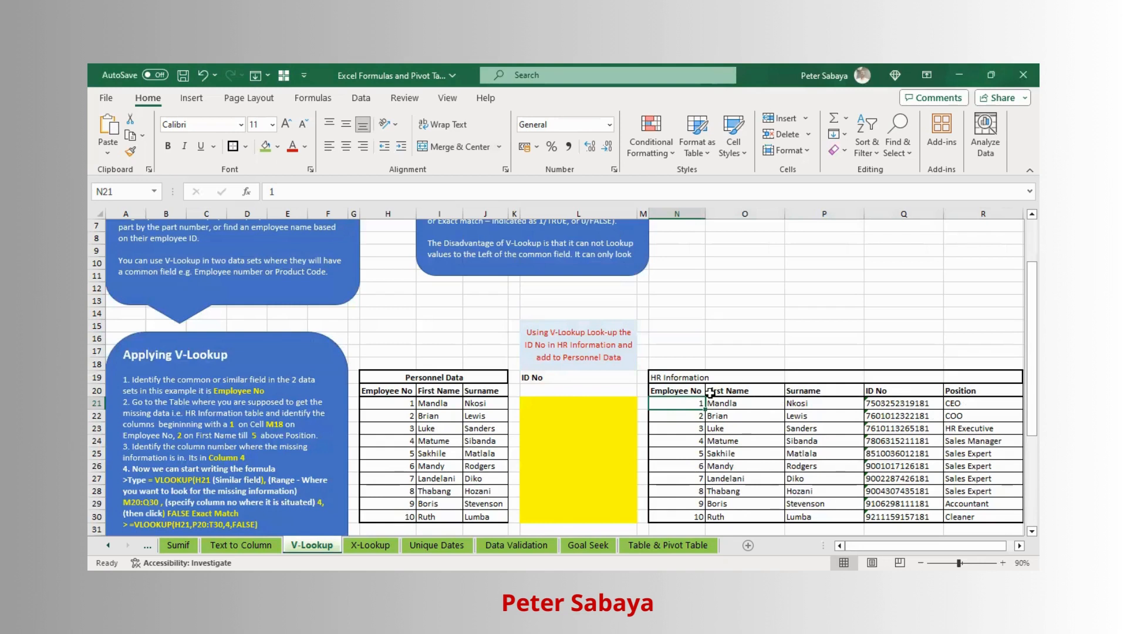
click(414, 390)
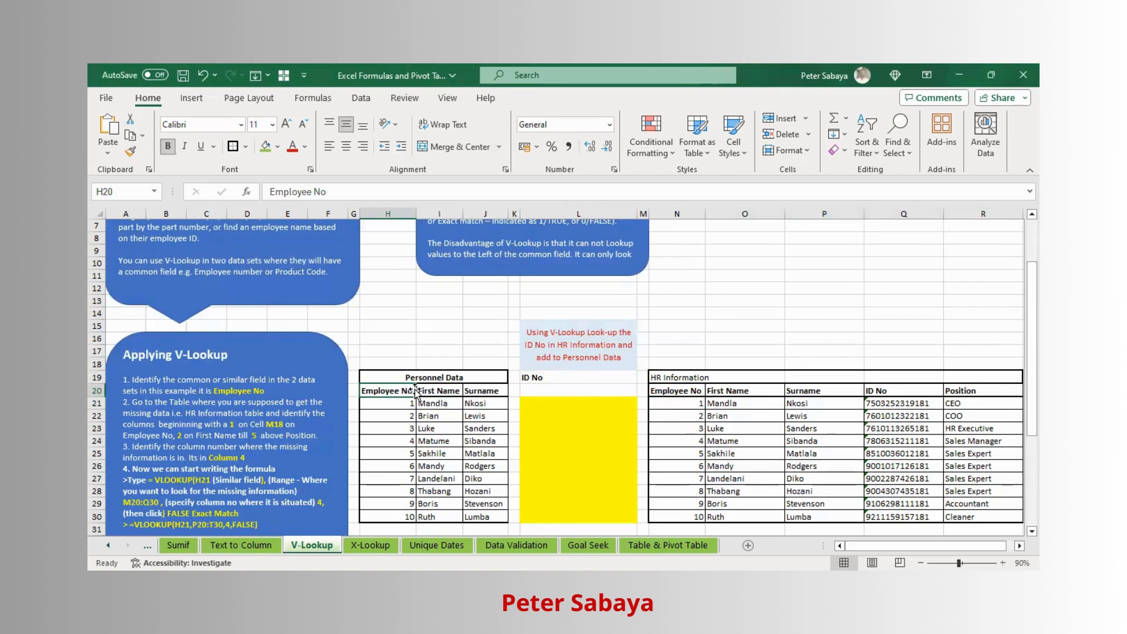
click(736, 391)
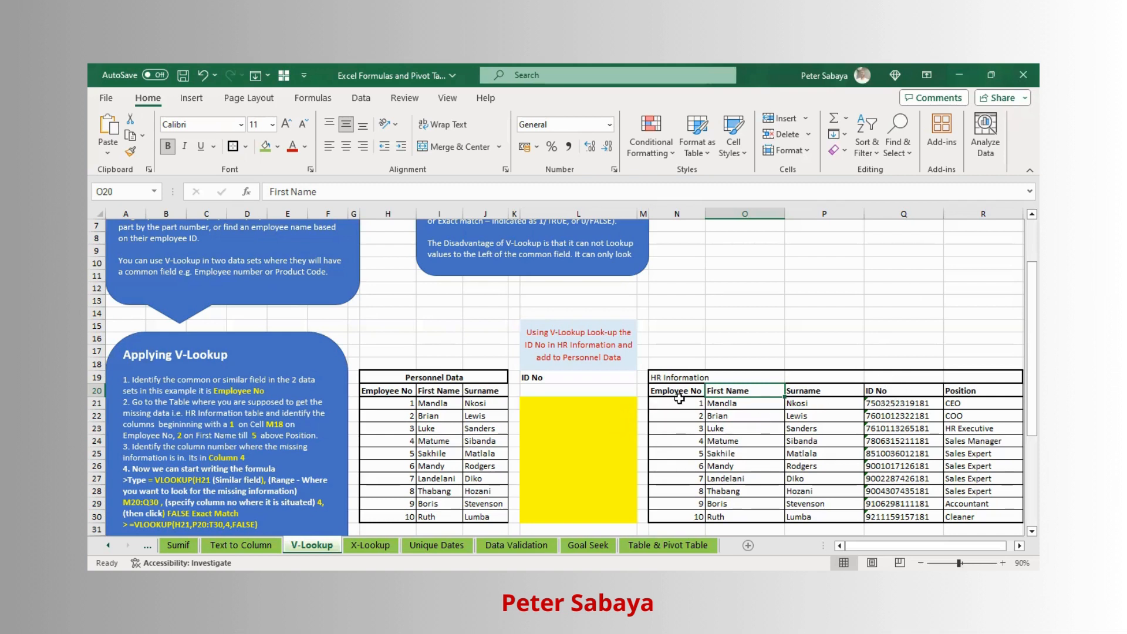
click(546, 405)
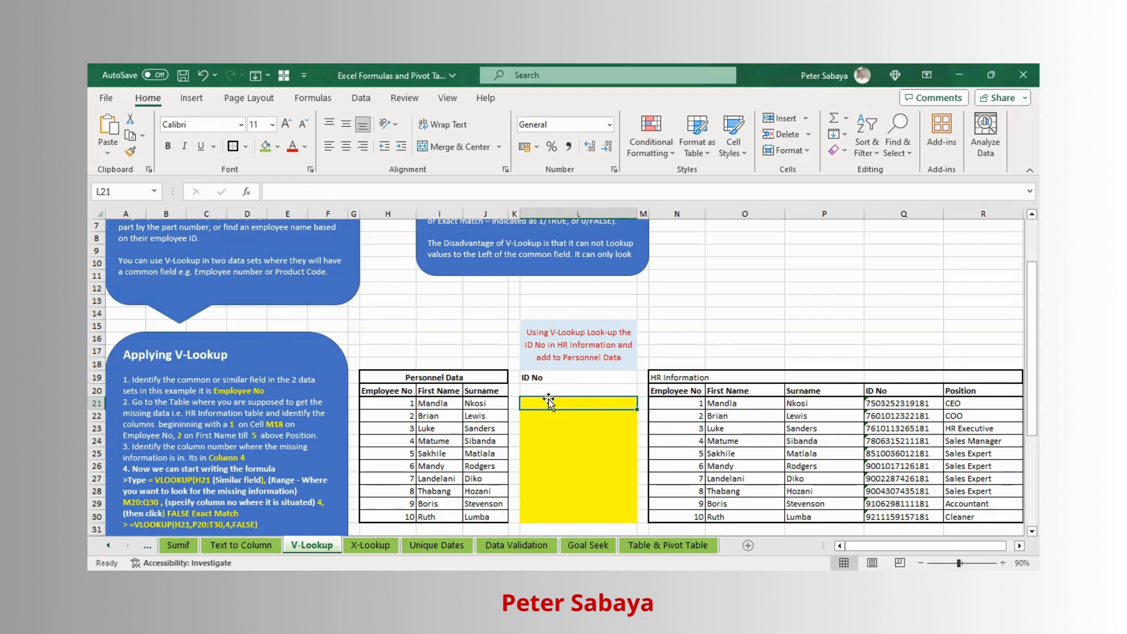
click(547, 375)
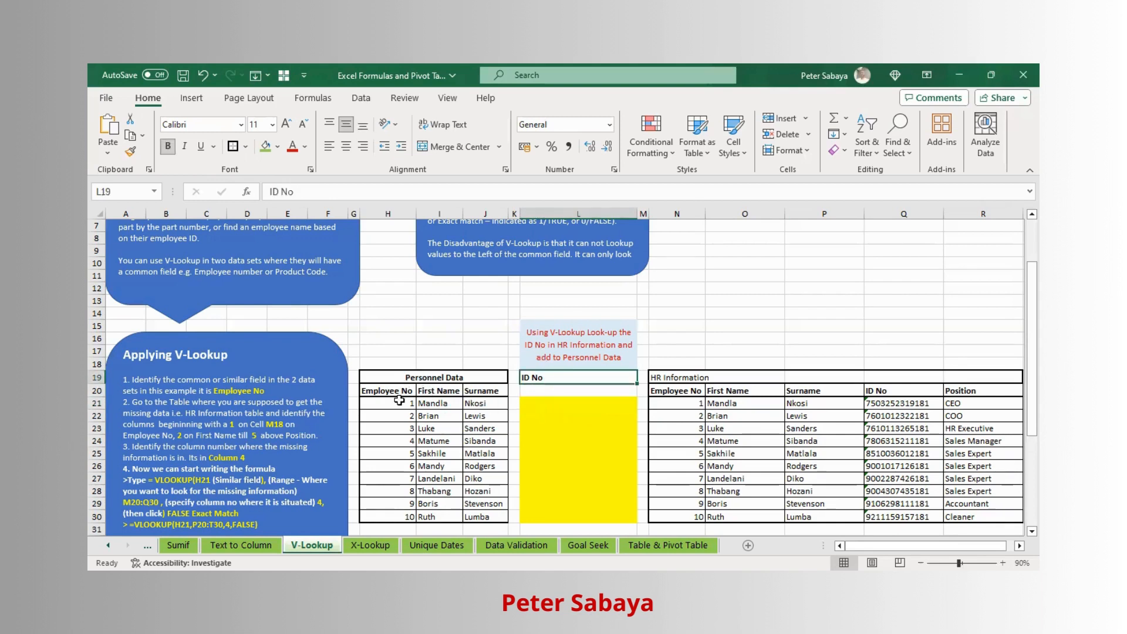
drag(390, 390, 476, 499)
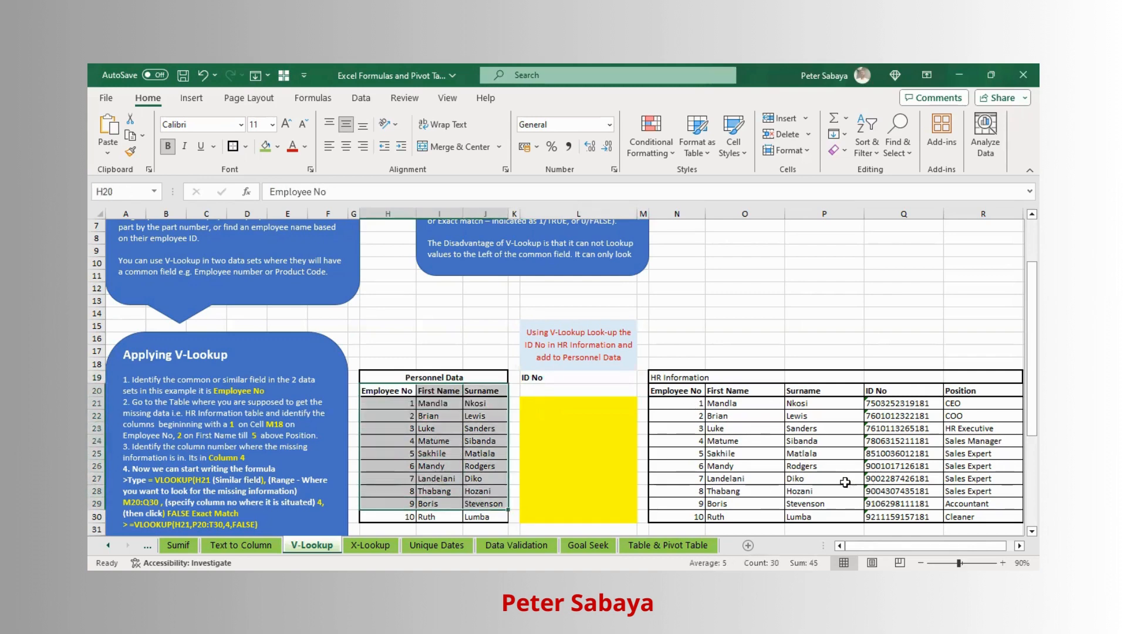
click(699, 414)
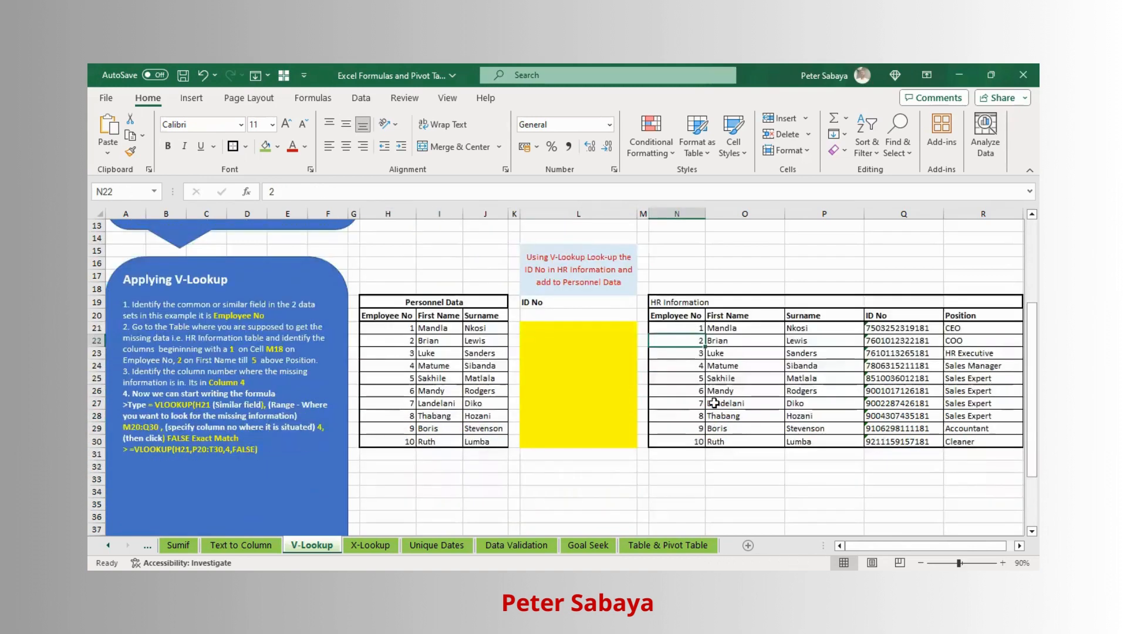
scroll(711, 405, down, 2)
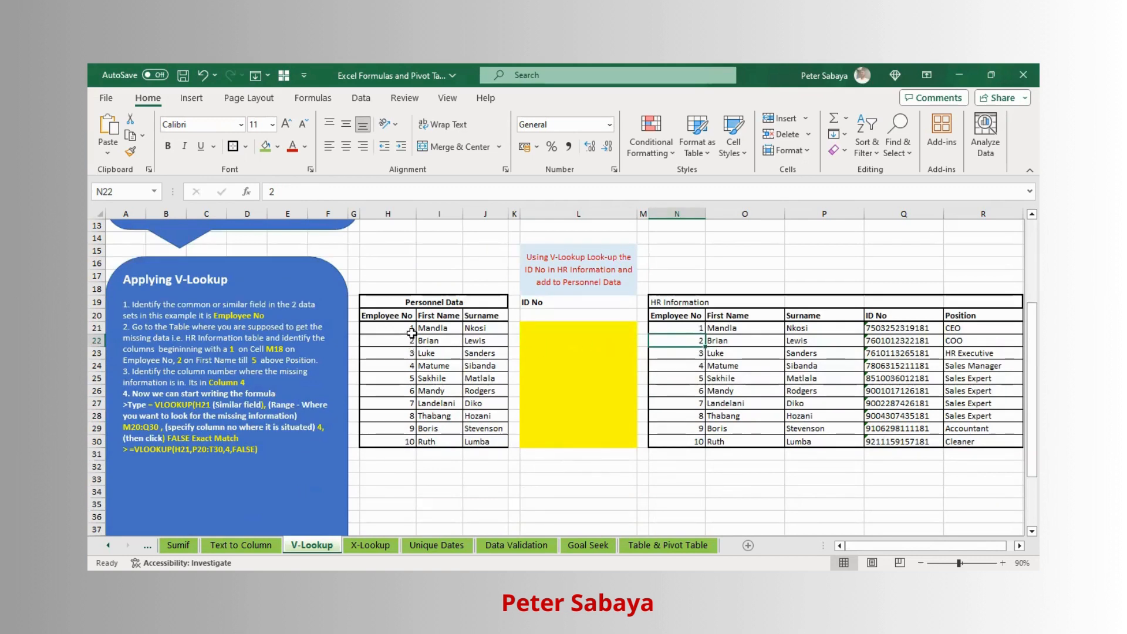
drag(412, 332, 467, 441)
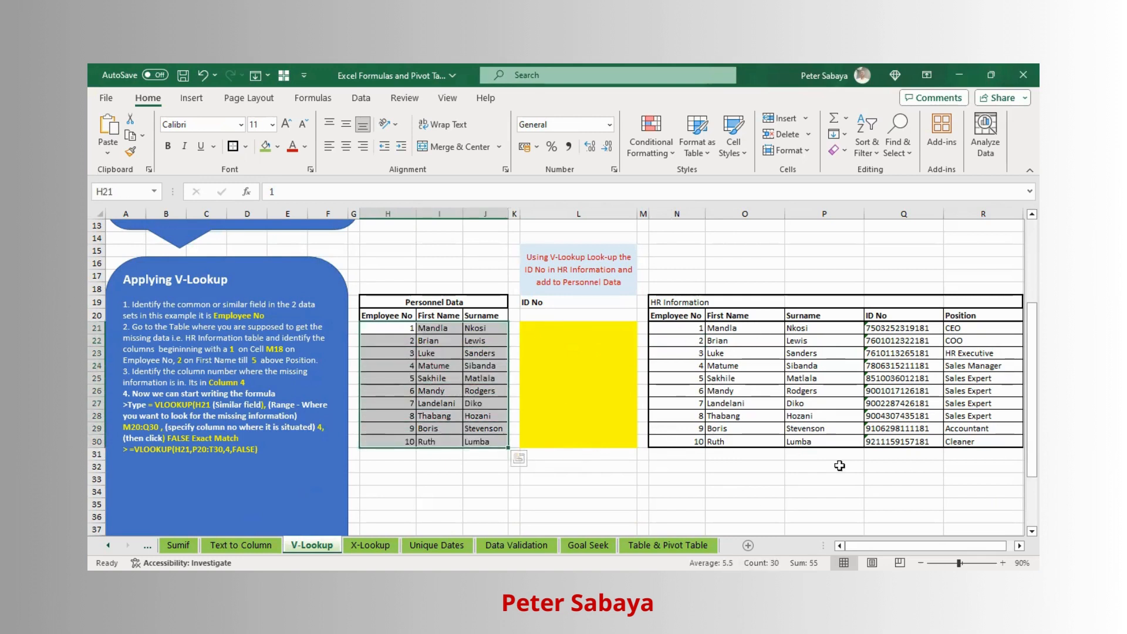
Start a VLOOKUP formula in cell L21 with employee number cell H21 as the lookup value.
click(543, 328)
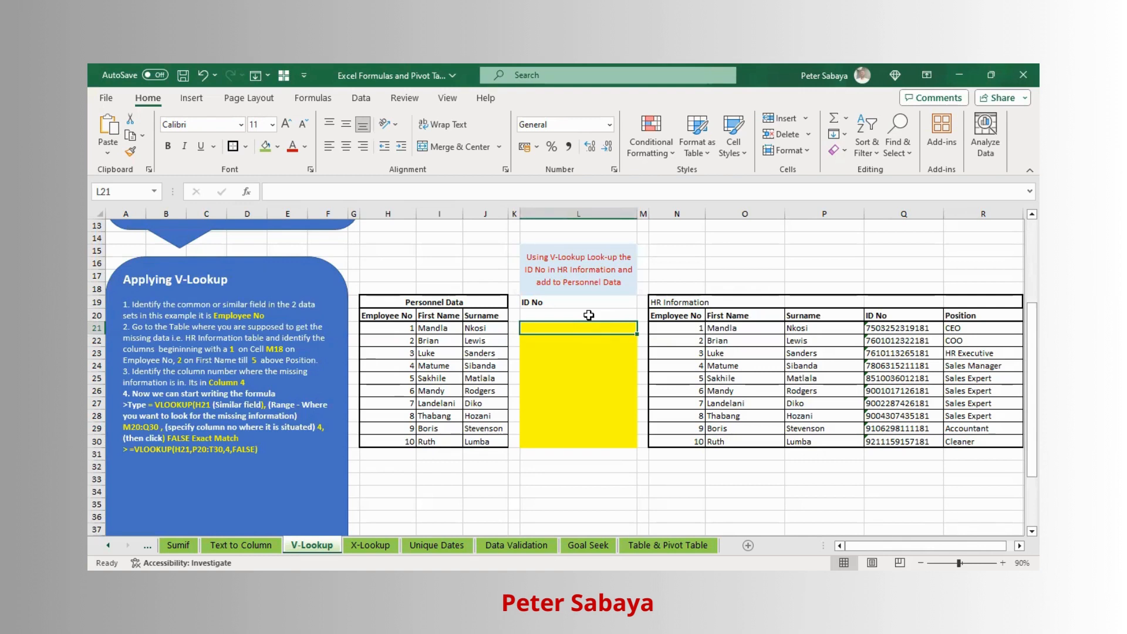
text(=)
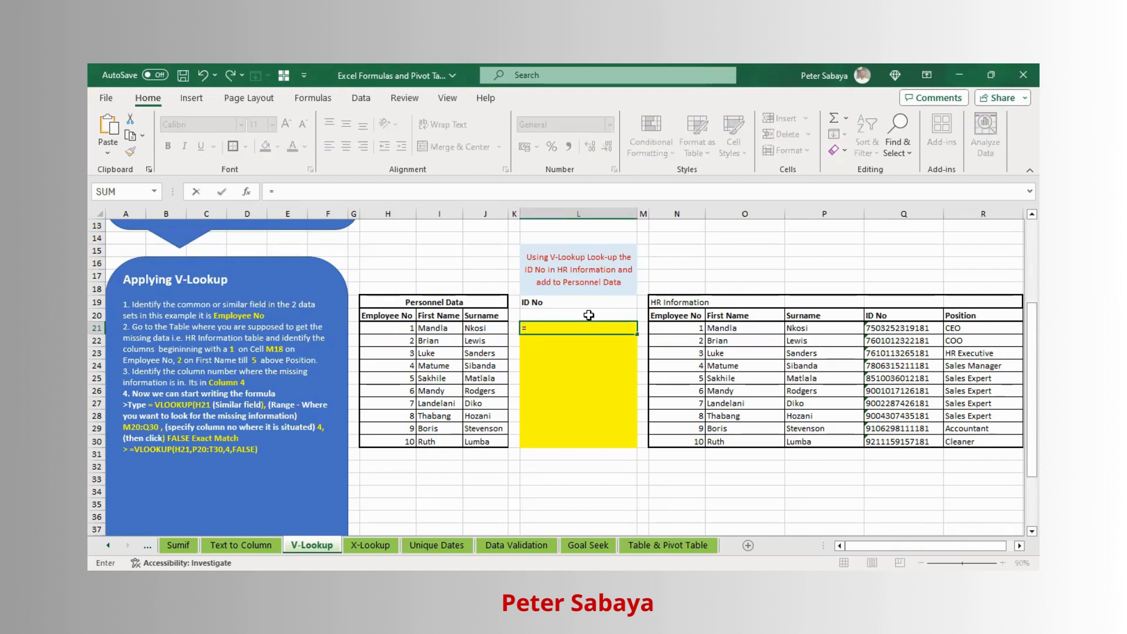
text(vlo)
double_click(562, 343)
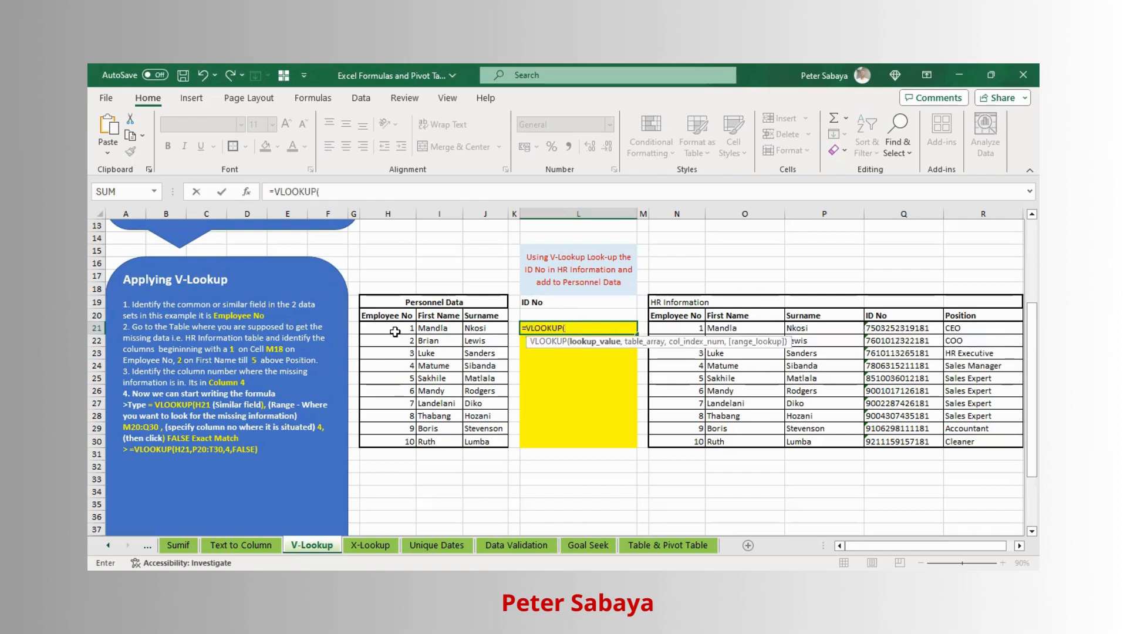
click(395, 330)
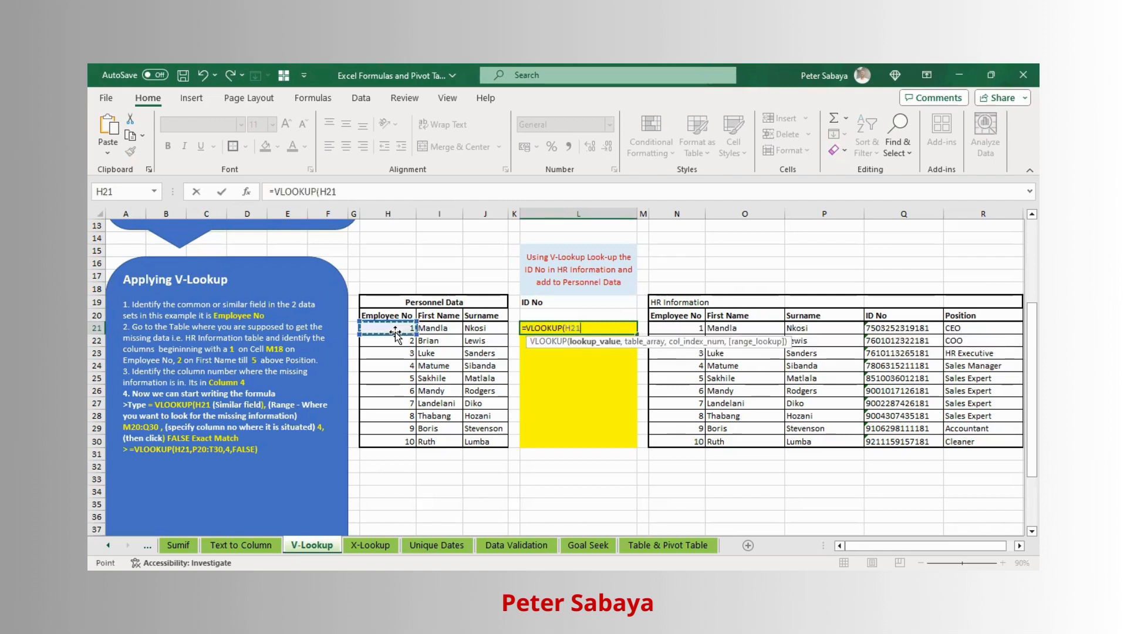
text(,)
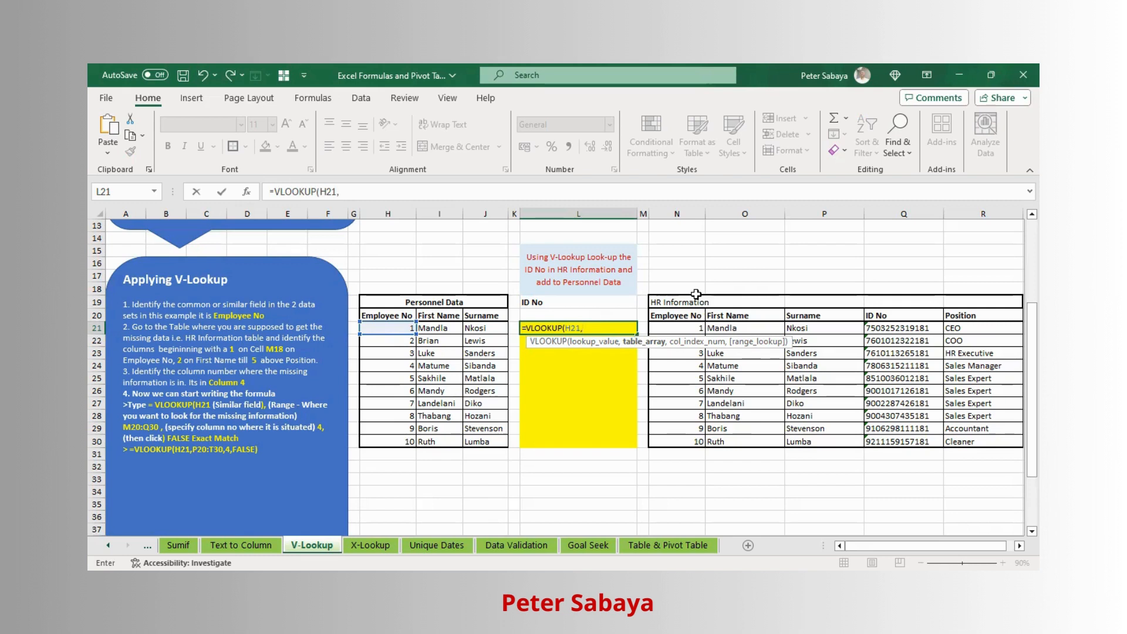
Set the formula's table array to HR Information columns N through R as the absolute reference $N:$R.
click(678, 212)
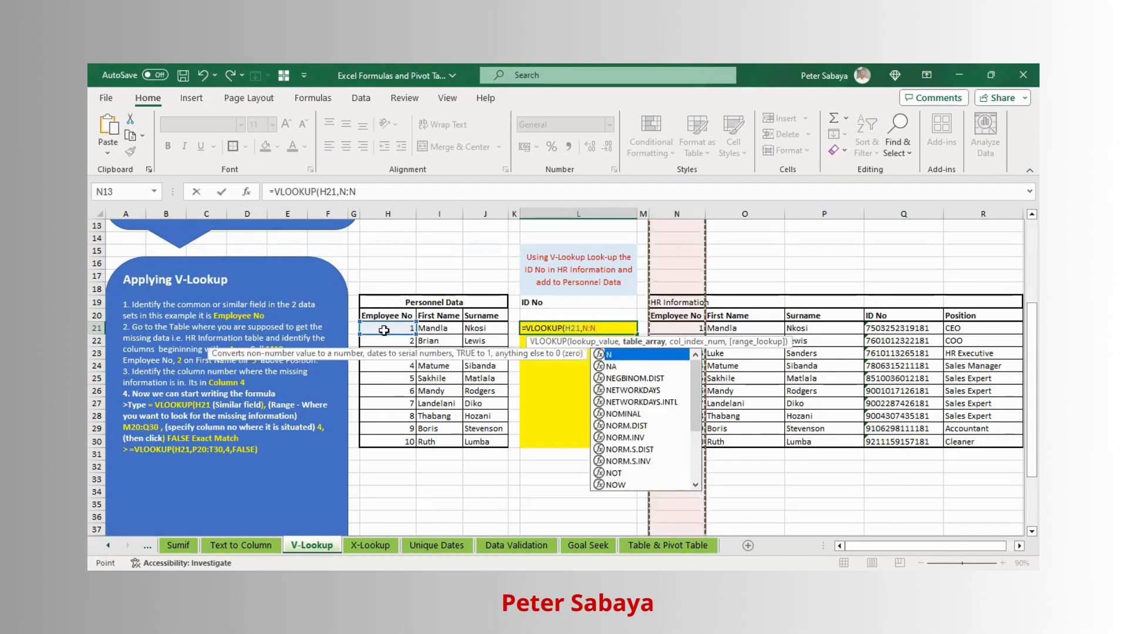
click(675, 213)
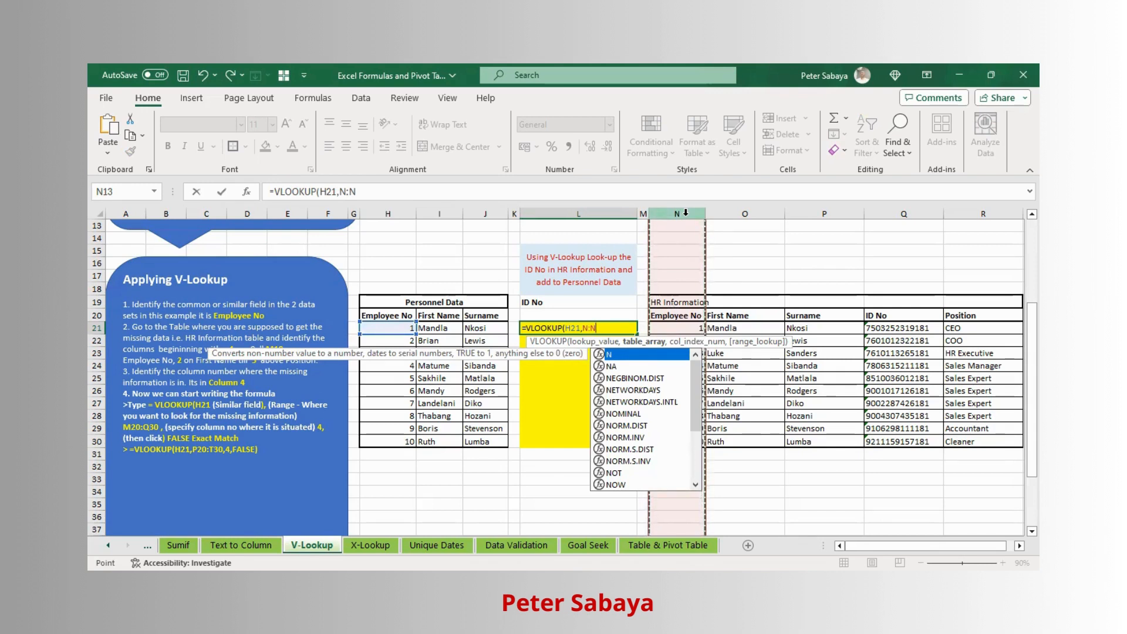
drag(685, 212, 796, 198)
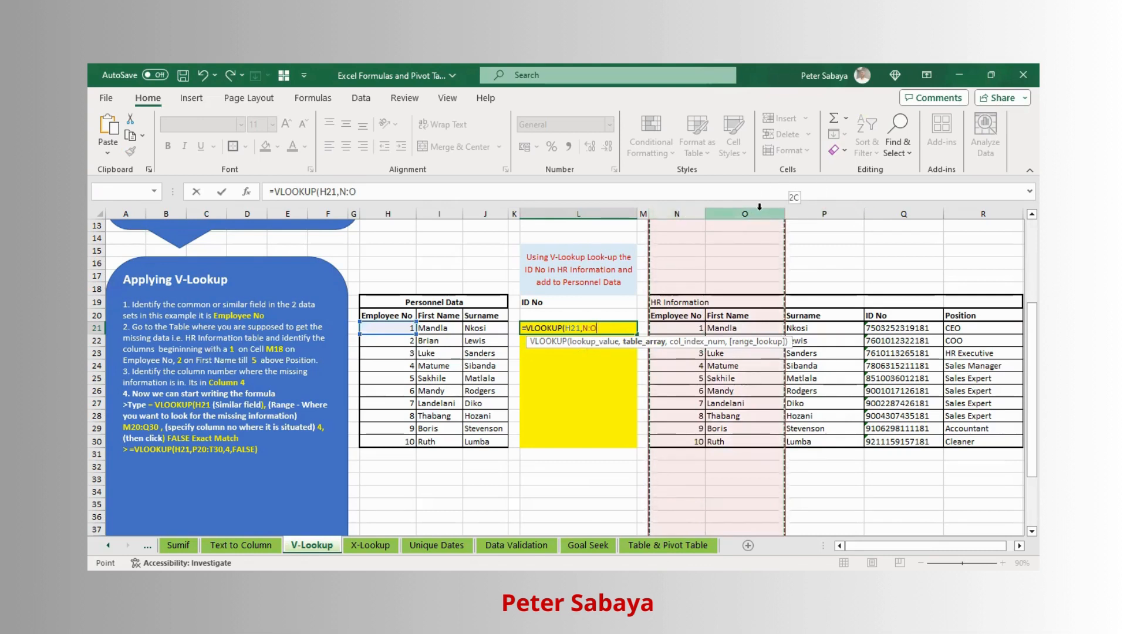
drag(760, 207, 854, 195)
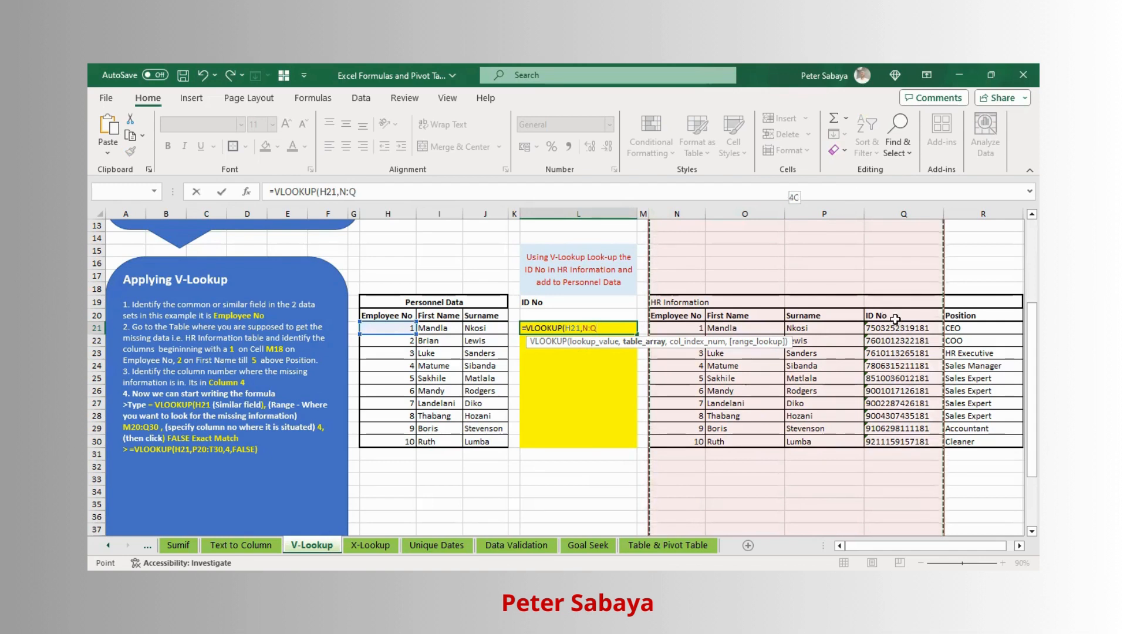
drag(895, 320, 990, 311)
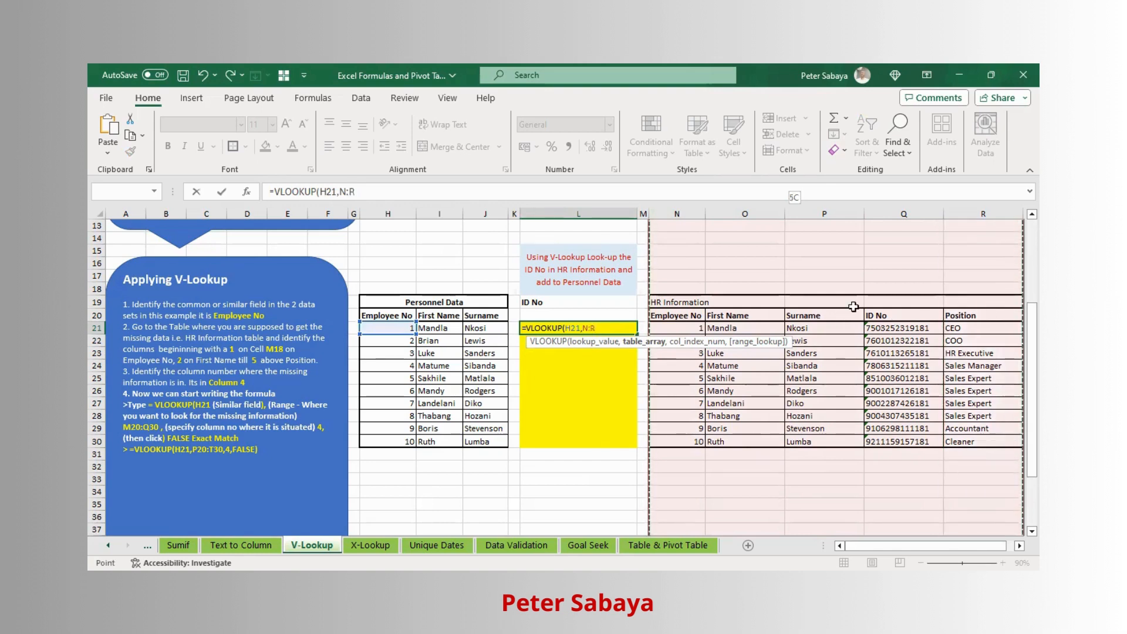
key(F4)
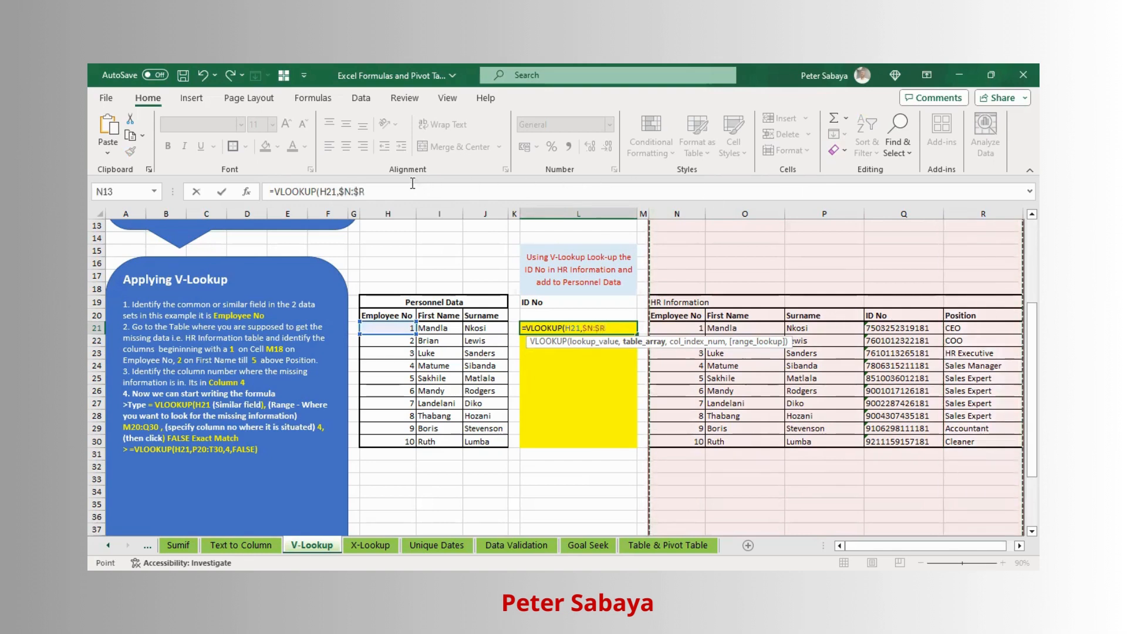
text(,)
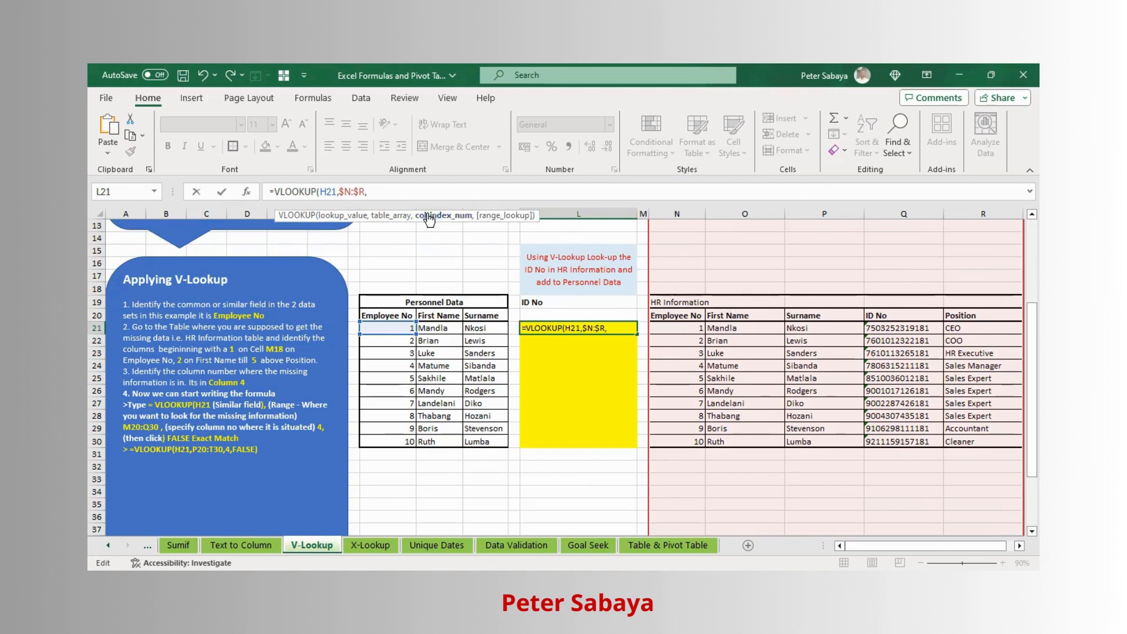
Complete the VLOOKUP formula in L21 with column index 4 and FALSE for an exact match.
text(4,)
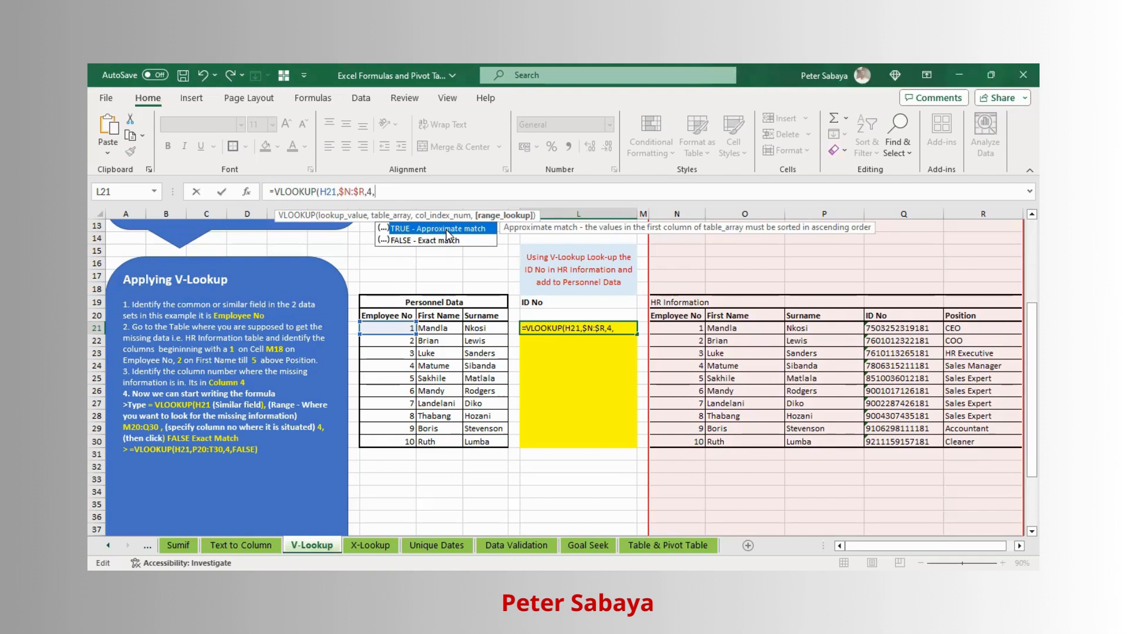
key(Down)
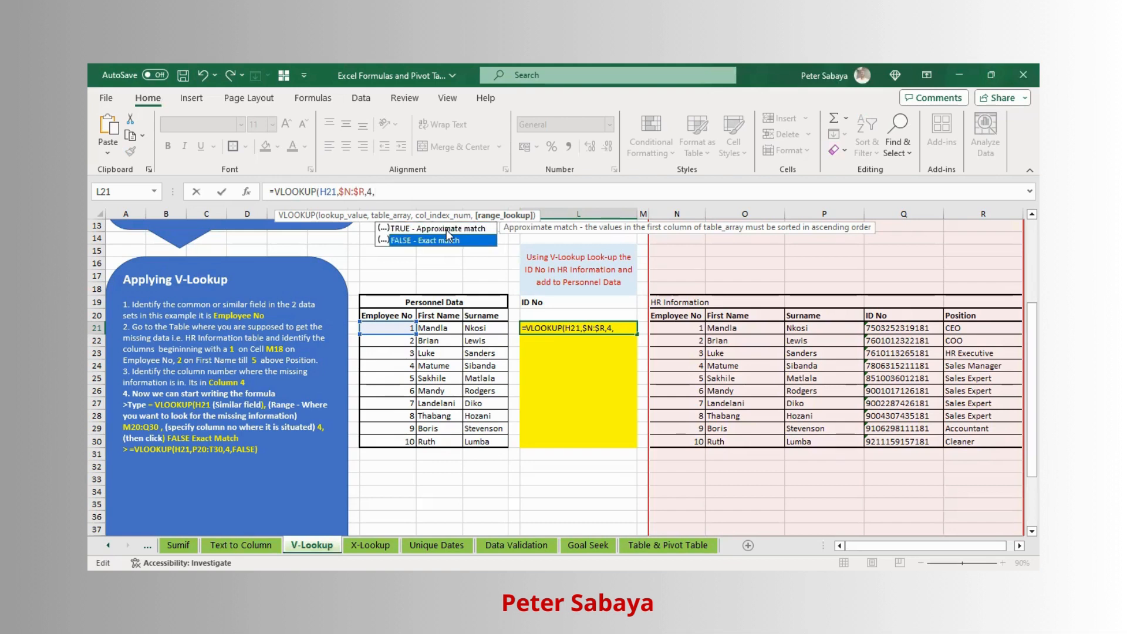
key(Tab)
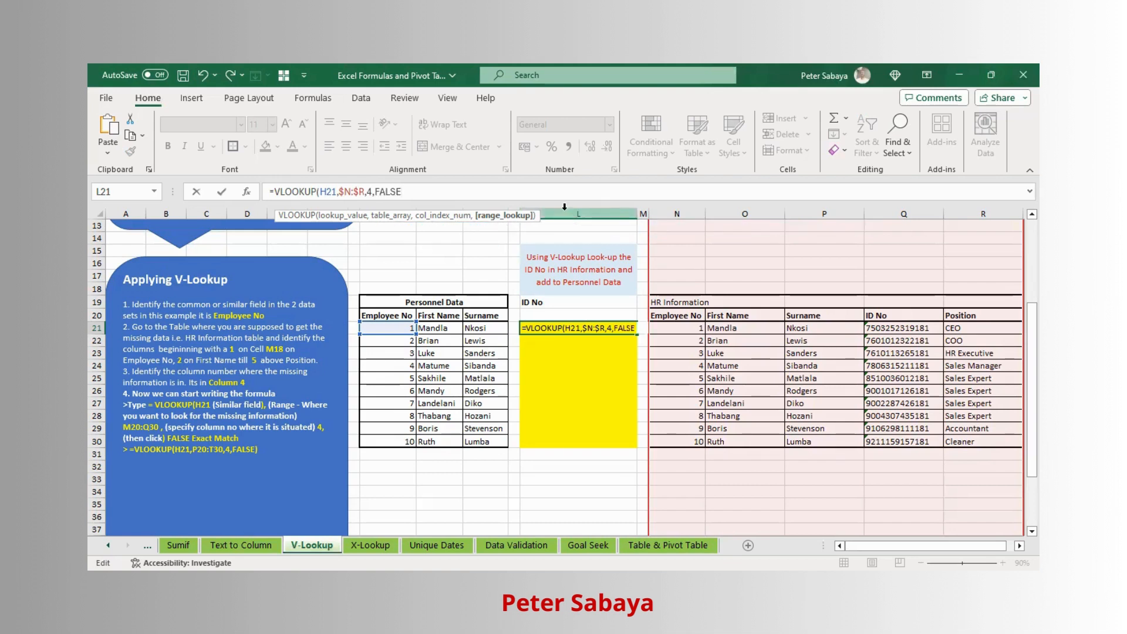
text())
key(Return)
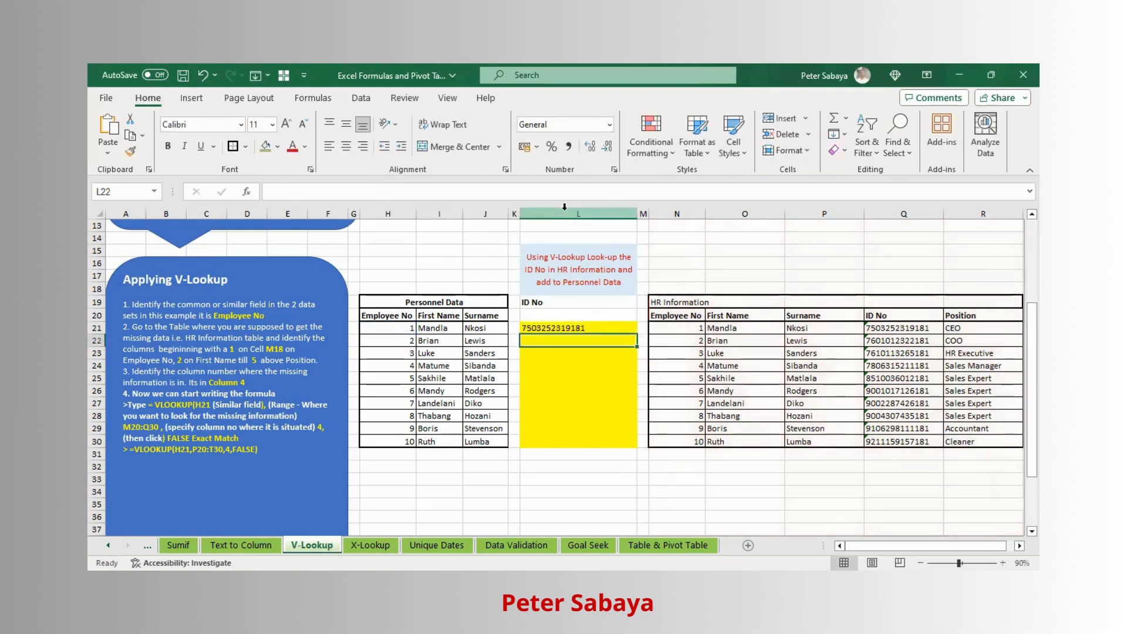
Fill the L21 formula down to L30 and check the last row against the HR Information ID No column.
click(583, 327)
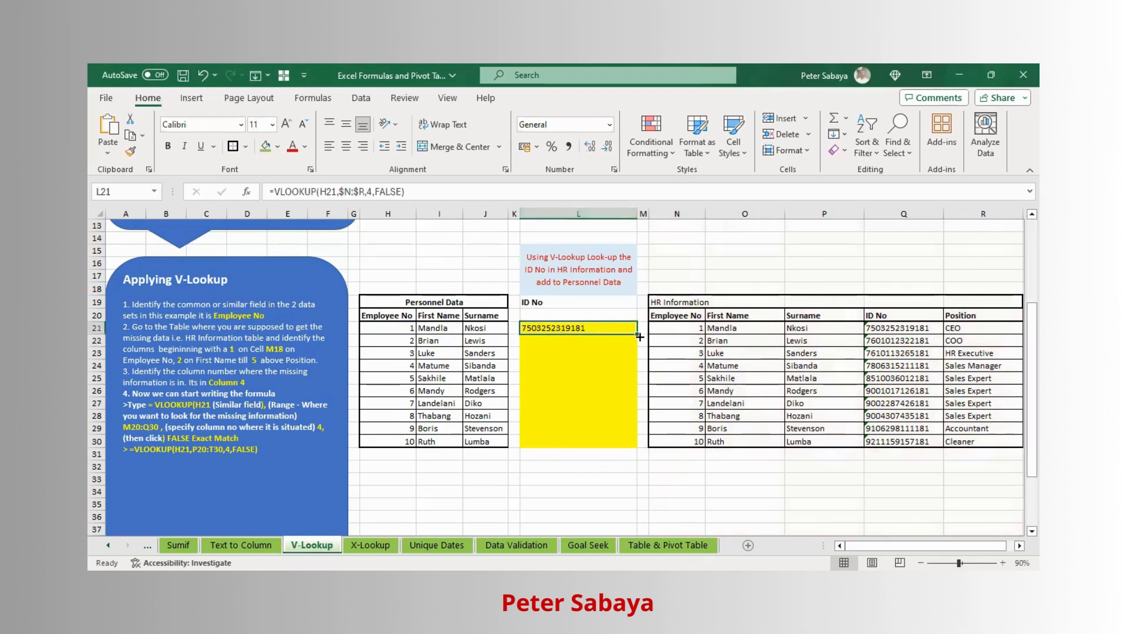
drag(637, 334, 625, 448)
click(585, 442)
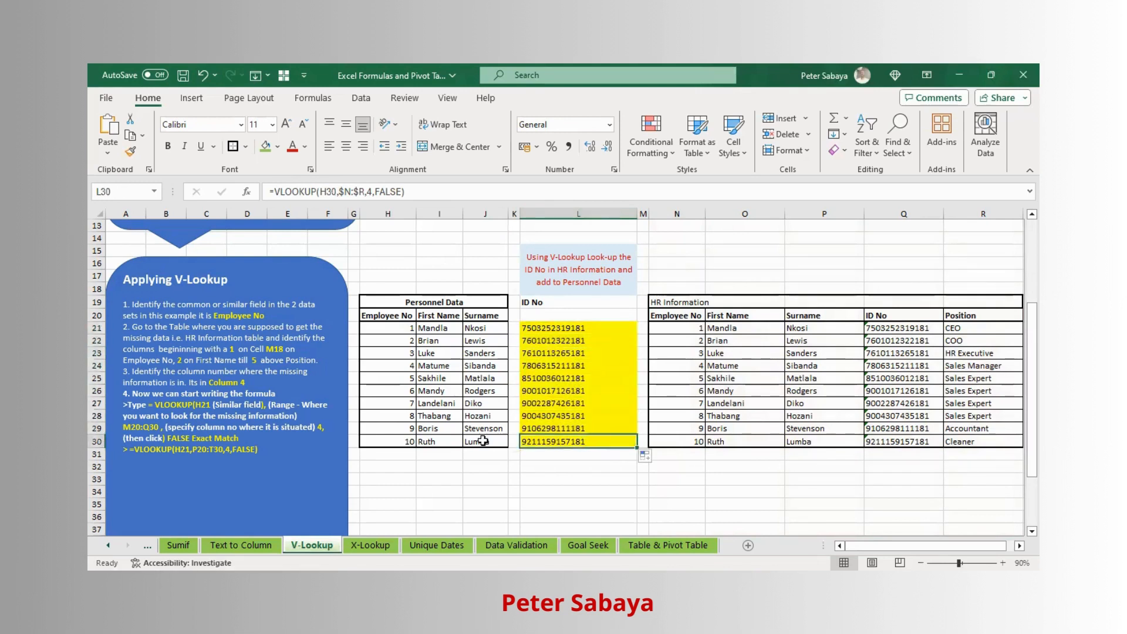
click(928, 446)
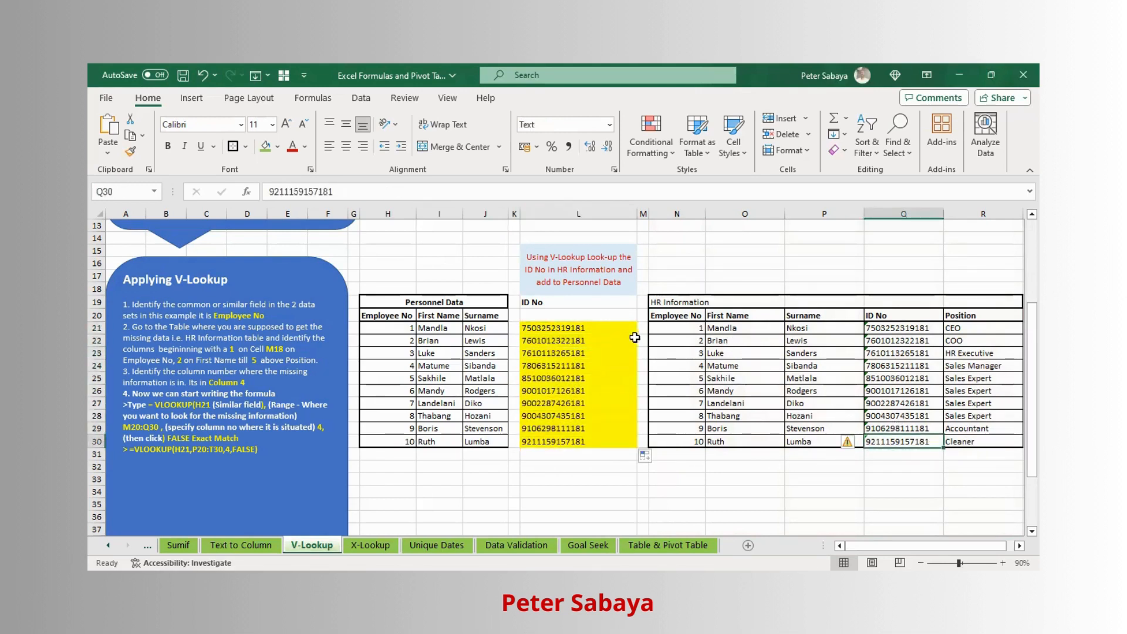